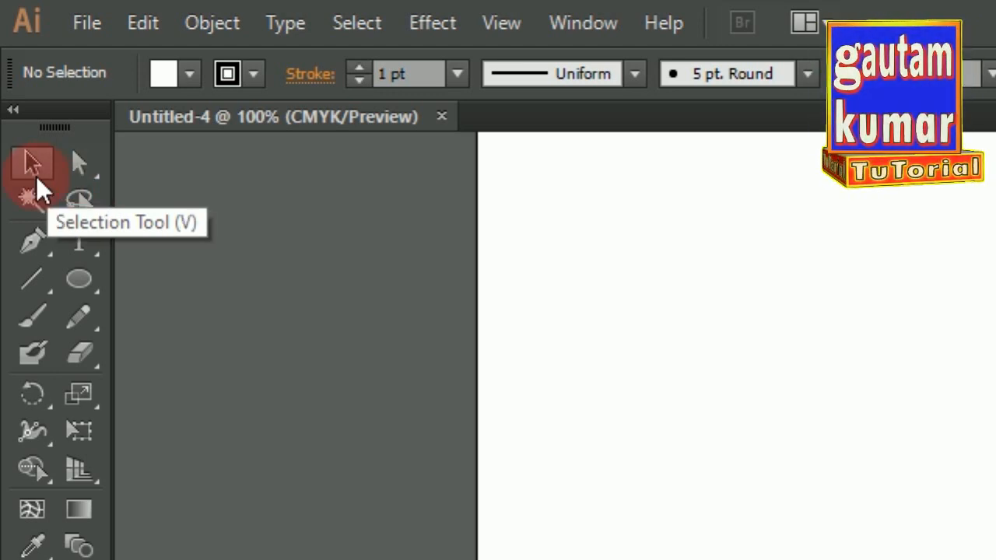
{"action": "left_click", "coordinate": [80, 165]}
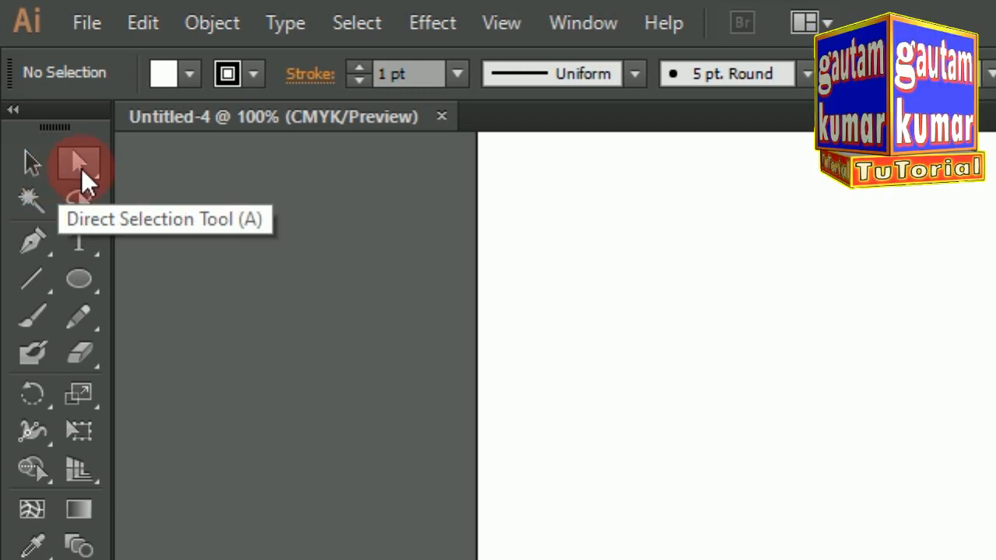
{"action": "left_click", "coordinate": [36, 168]}
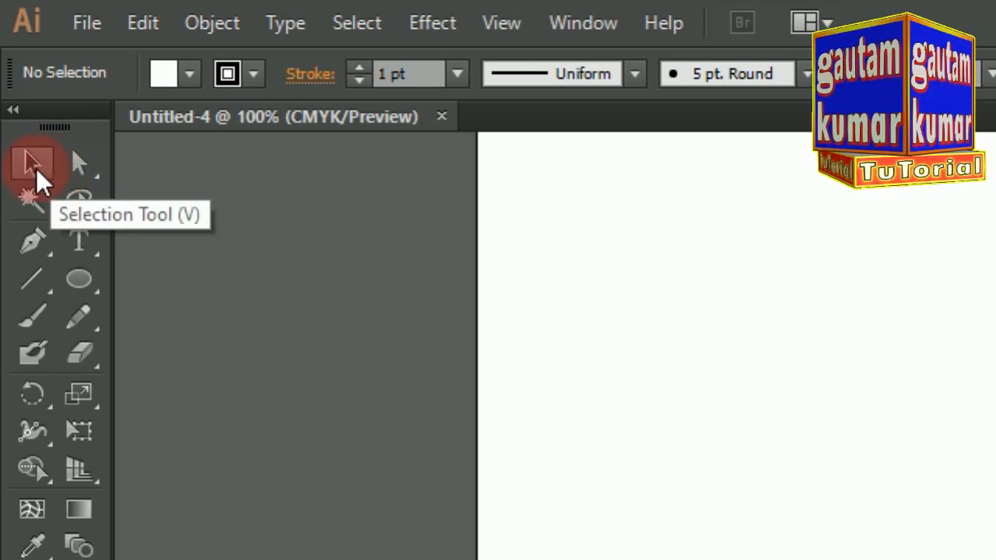
Draw a nearly square rectangle near the artboard's upper-left corner and a circle to the right of it
{"action": "left_click", "coordinate": [84, 289]}
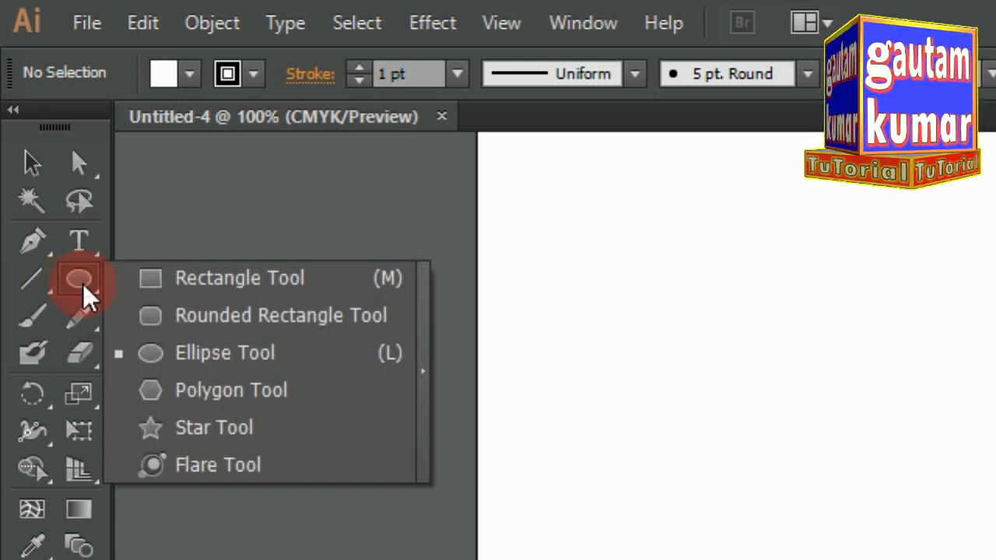
{"action": "left_click", "coordinate": [148, 282]}
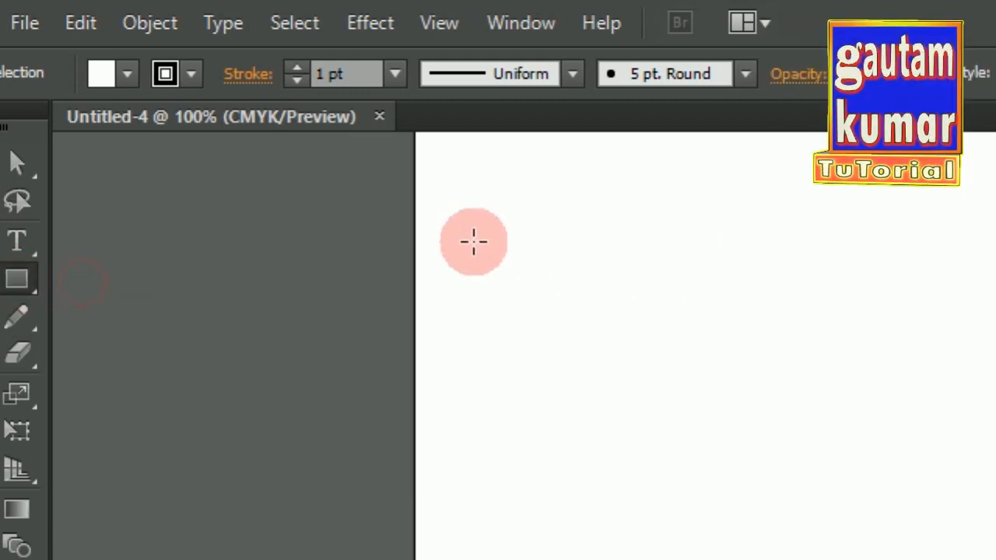
{"action": "left_click_drag", "start_coordinate": [469, 236], "coordinate": [648, 398]}
{"action": "left_click_drag", "start_coordinate": [78, 280], "coordinate": [173, 359]}
{"action": "left_click_drag", "start_coordinate": [794, 284], "coordinate": [947, 435]}
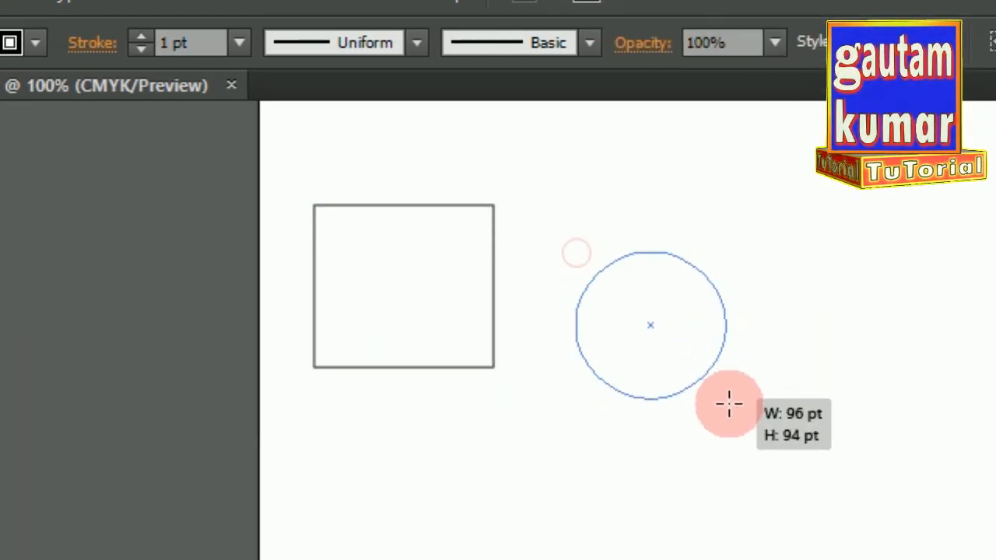
{"action": "left_click_drag", "start_coordinate": [729, 403], "coordinate": [732, 408]}
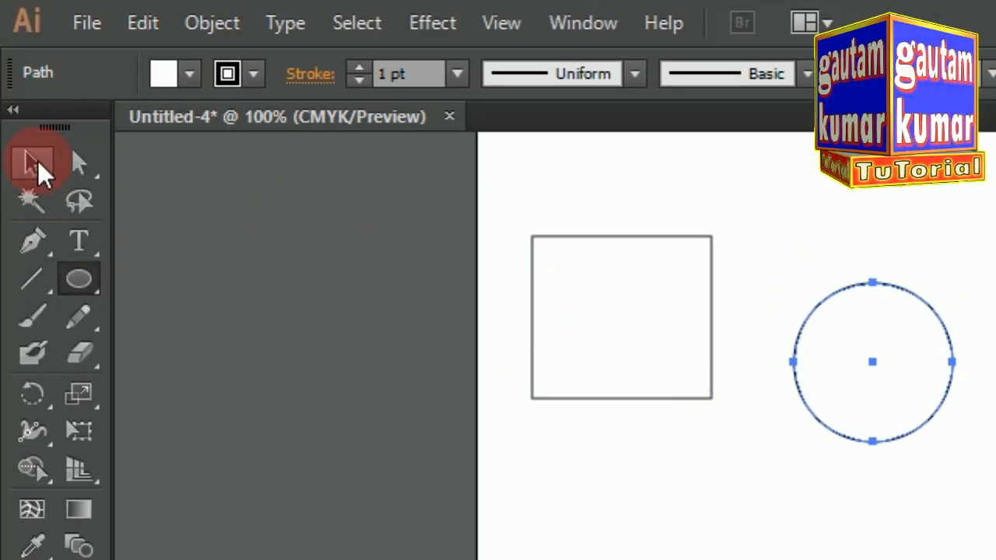
Select the rectangle and the circle together and move both to the right and slightly down on the artboard
{"action": "left_click", "coordinate": [37, 162]}
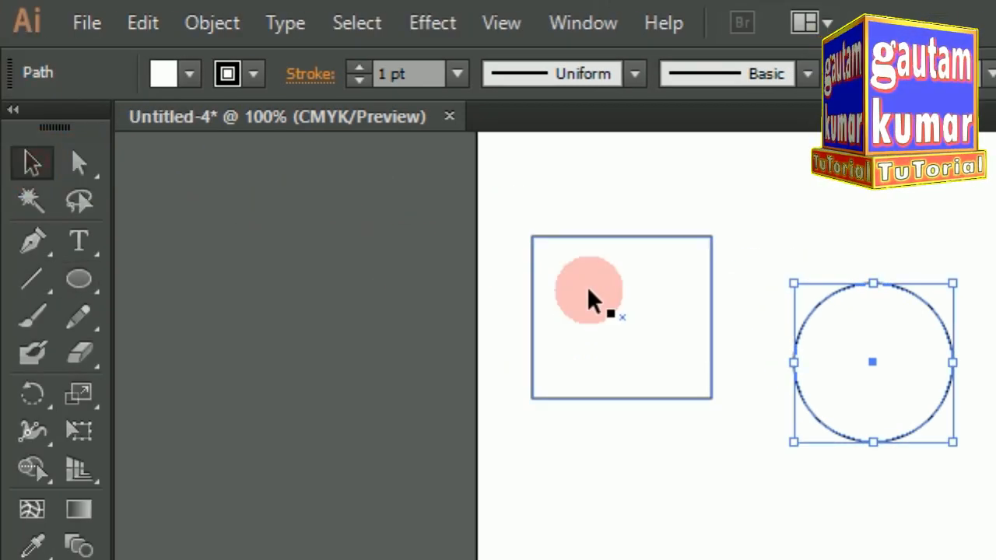
{"action": "left_click", "coordinate": [557, 248]}
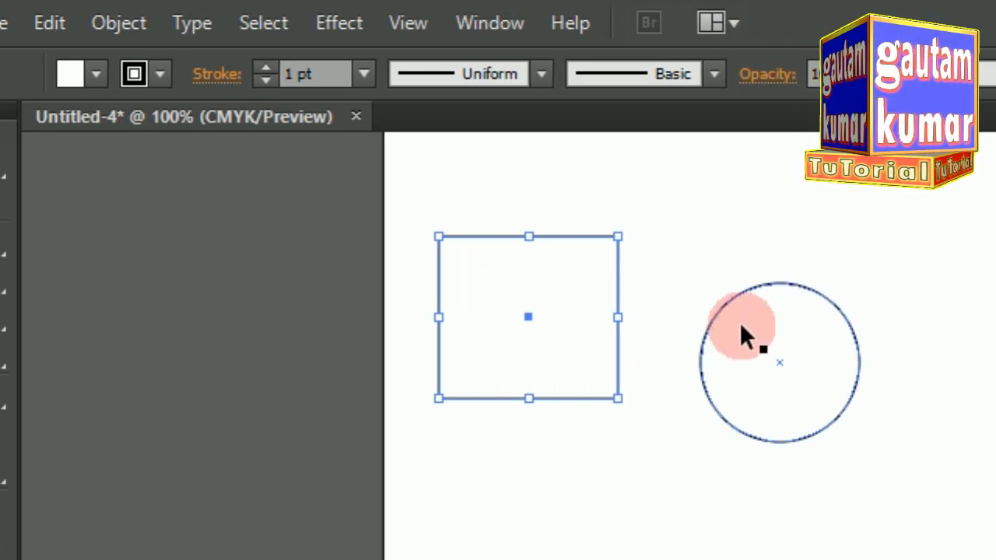
{"action": "left_click", "coordinate": [740, 326]}
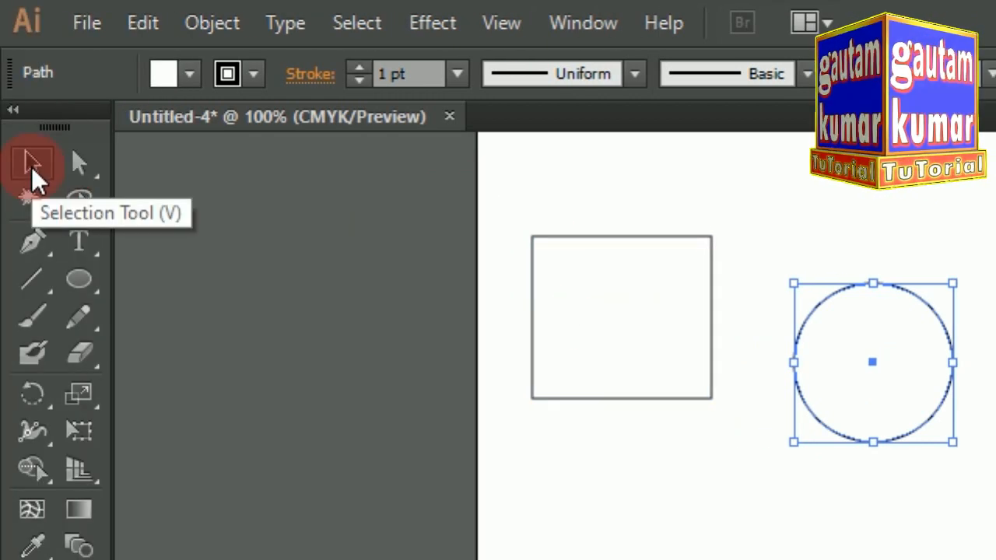
{"action": "left_click_drag", "start_coordinate": [494, 209], "coordinate": [995, 543]}
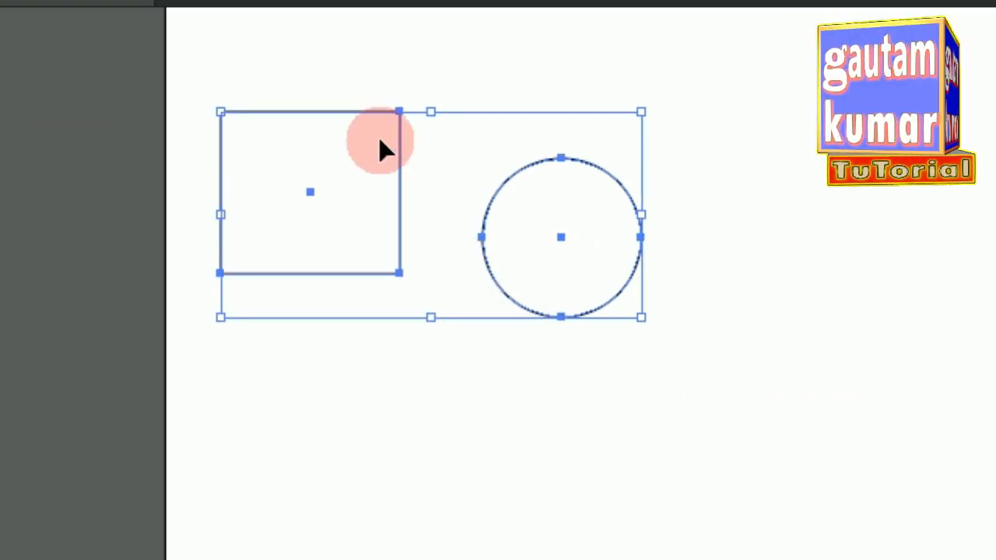
{"action": "left_click_drag", "start_coordinate": [382, 109], "coordinate": [493, 166]}
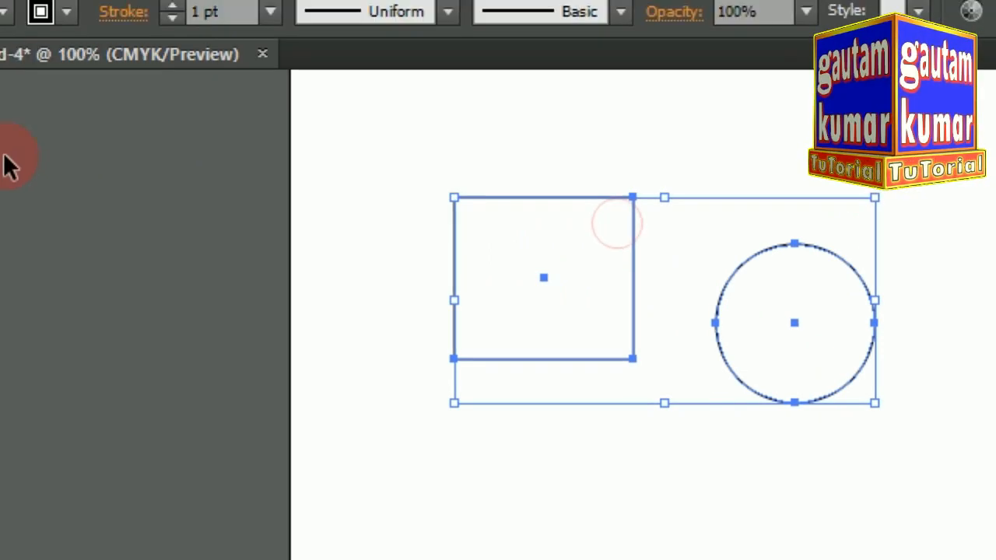
Deselect both shapes, then enlarge only the rectangle outward from its upper-right and lower-left bounding-box corners with the Selection Tool
{"action": "left_click", "coordinate": [89, 167]}
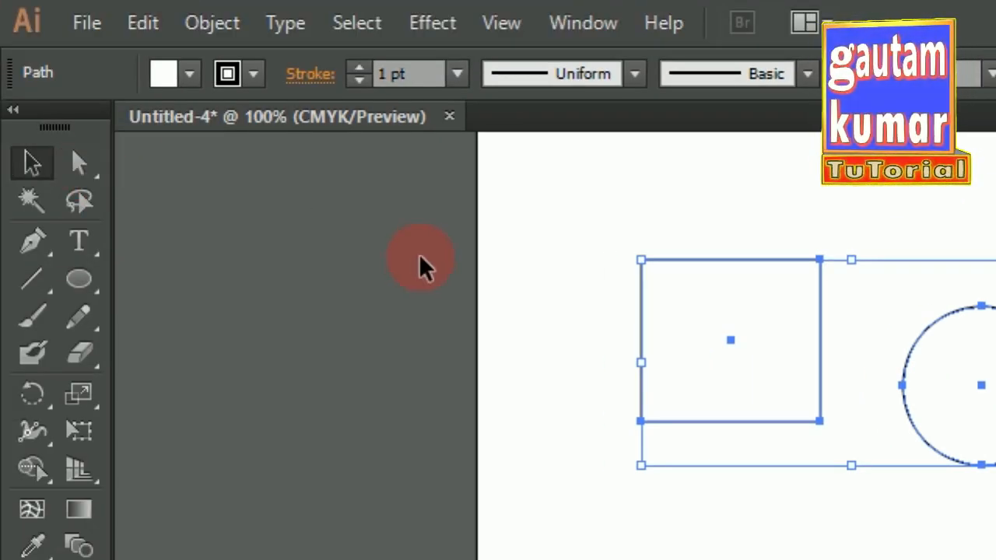
{"action": "left_click", "coordinate": [34, 165]}
{"action": "left_click", "coordinate": [589, 288]}
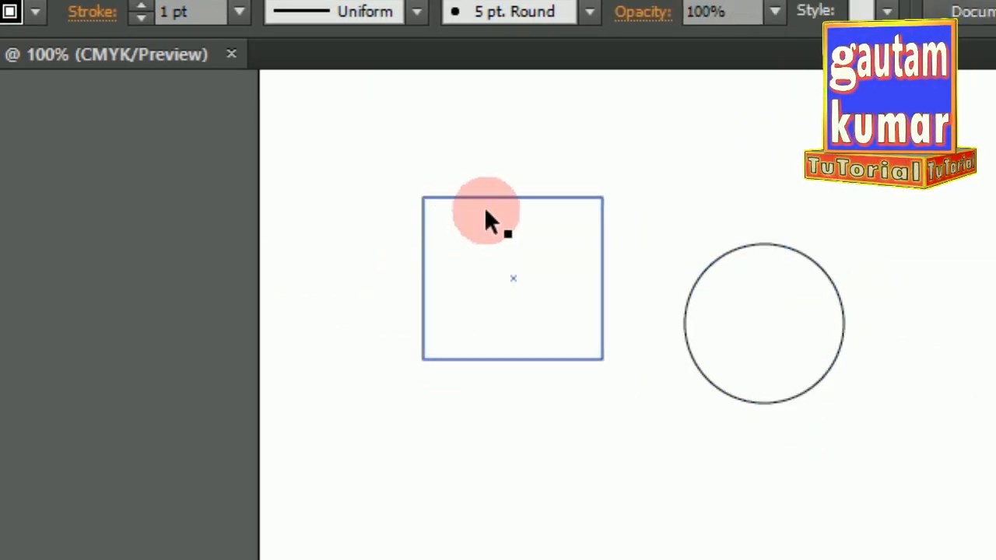
{"action": "left_click", "coordinate": [511, 201]}
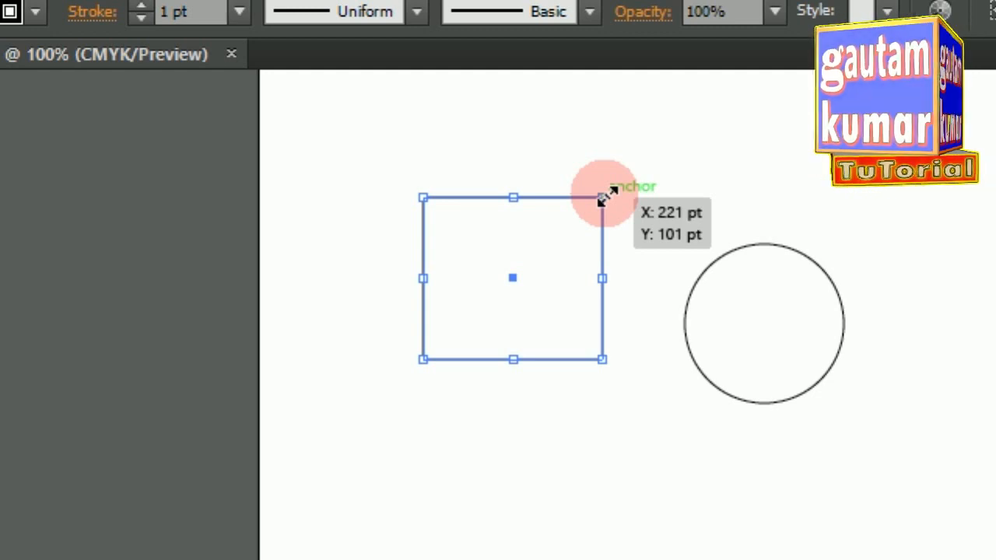
{"action": "left_click_drag", "start_coordinate": [603, 198], "coordinate": [749, 142]}
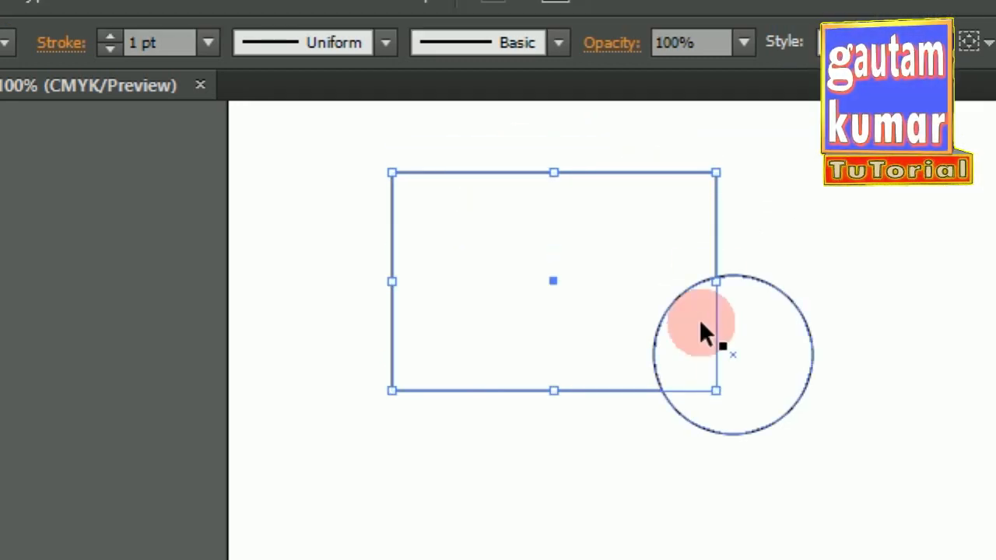
{"action": "left_click_drag", "start_coordinate": [392, 390], "coordinate": [318, 466]}
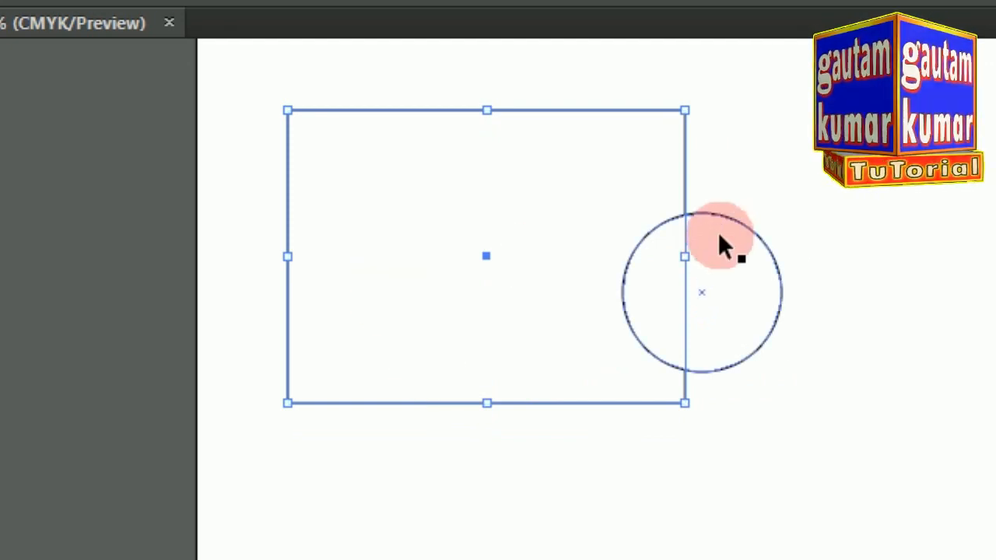
Move the circle to the right until it is clear of the rectangle, and leave nothing selected
{"action": "left_click_drag", "start_coordinate": [728, 216], "coordinate": [870, 220]}
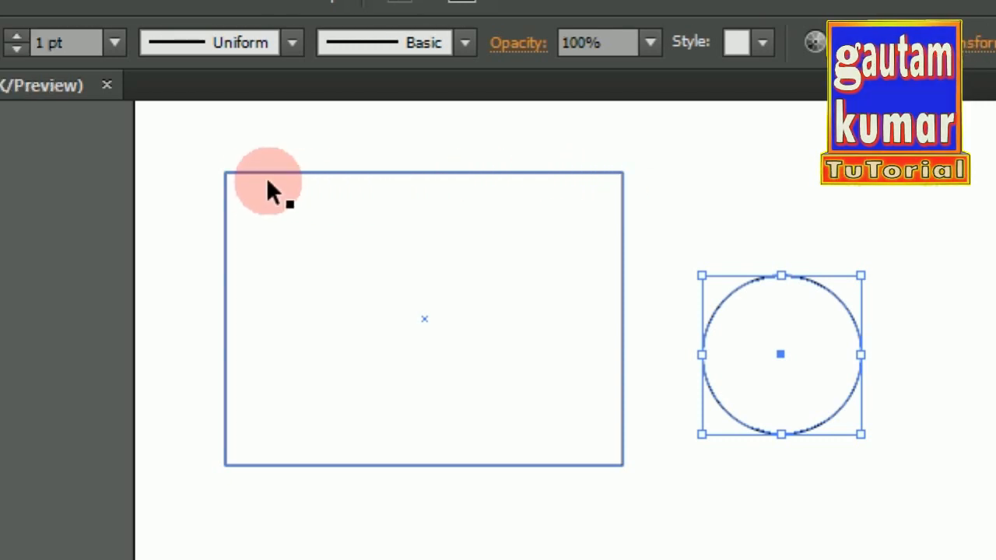
{"action": "left_click", "coordinate": [411, 173]}
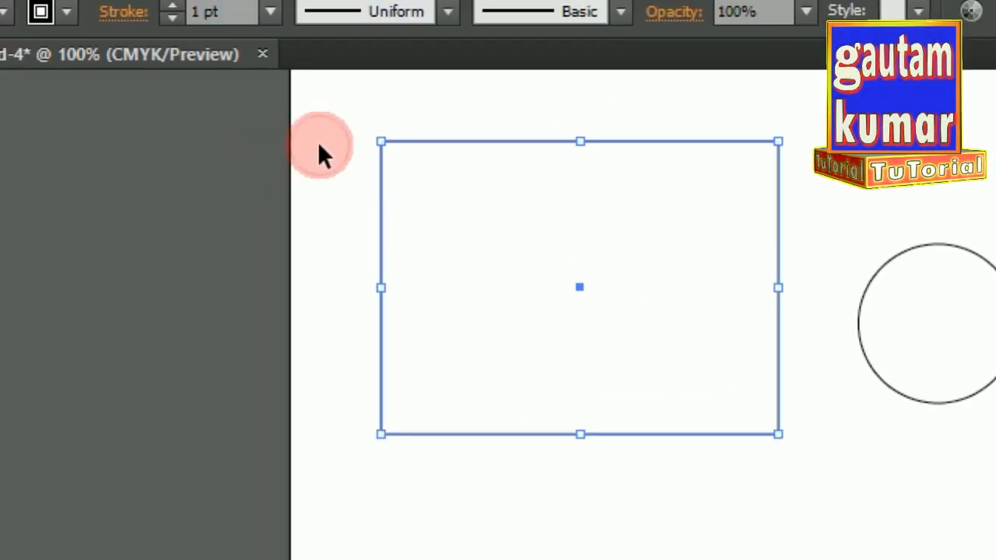
{"action": "left_click", "coordinate": [317, 141]}
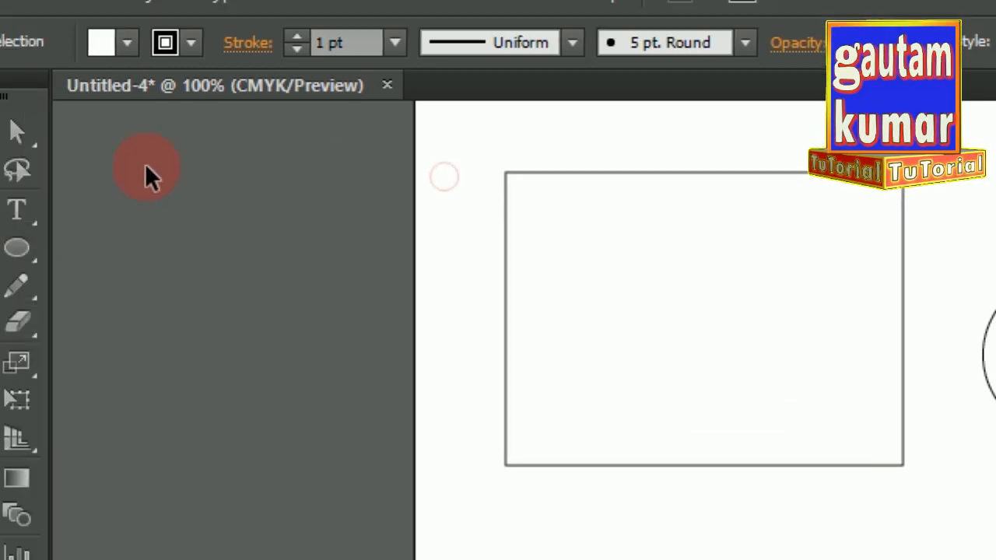
Reshape the rectangle into an irregular quadrilateral by moving each of its four corner anchors inward with the Direct Selection Tool
{"action": "left_click", "coordinate": [84, 167]}
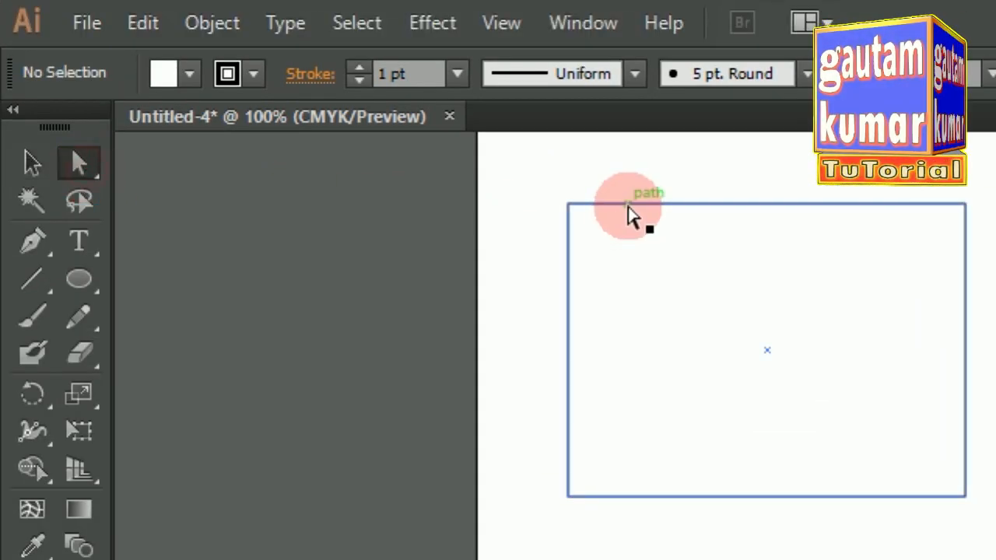
{"action": "left_click", "coordinate": [607, 207]}
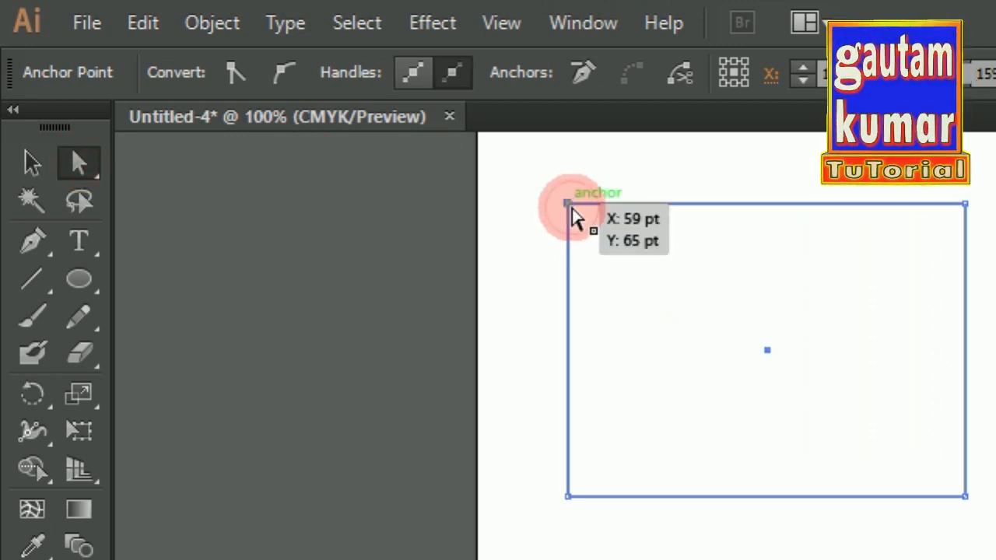
{"action": "left_click_drag", "start_coordinate": [574, 219], "coordinate": [738, 305]}
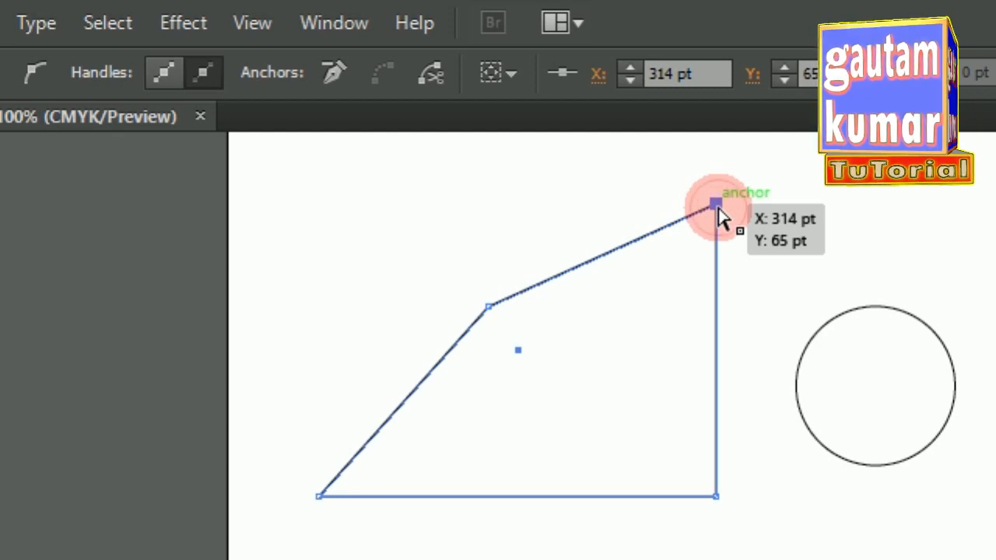
{"action": "left_click_drag", "start_coordinate": [716, 205], "coordinate": [809, 183]}
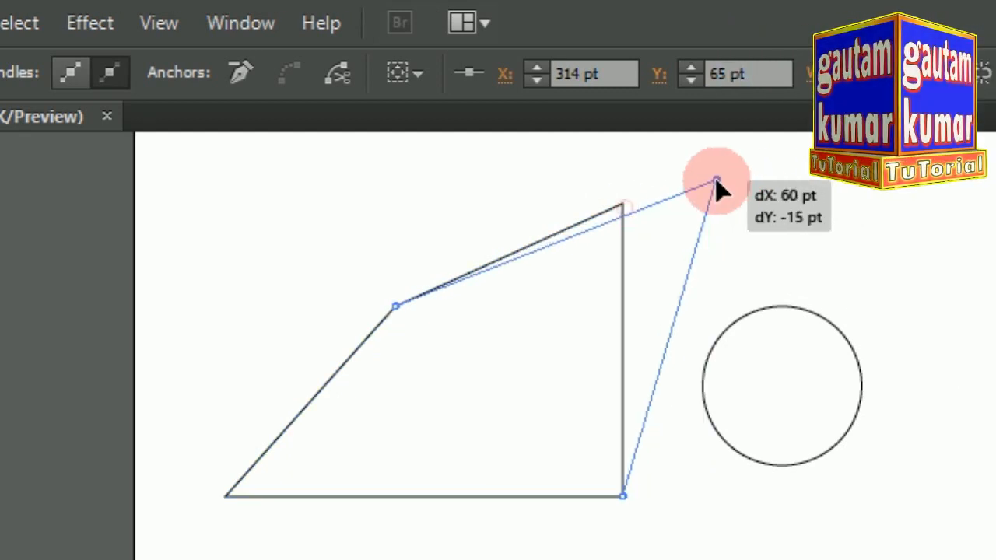
{"action": "left_click_drag", "start_coordinate": [716, 181], "coordinate": [555, 324]}
{"action": "left_click_drag", "start_coordinate": [259, 410], "coordinate": [341, 390]}
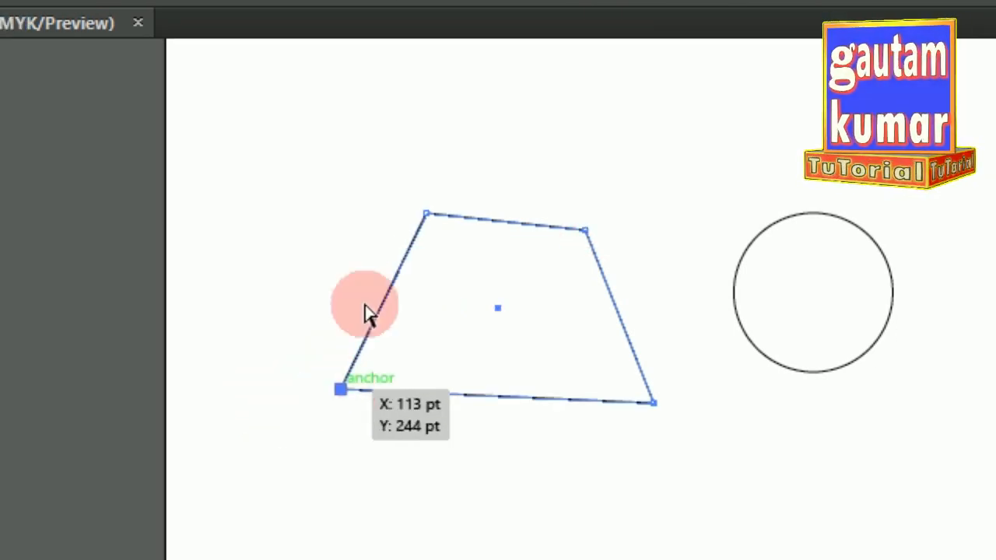
{"action": "left_click_drag", "start_coordinate": [652, 412], "coordinate": [560, 404]}
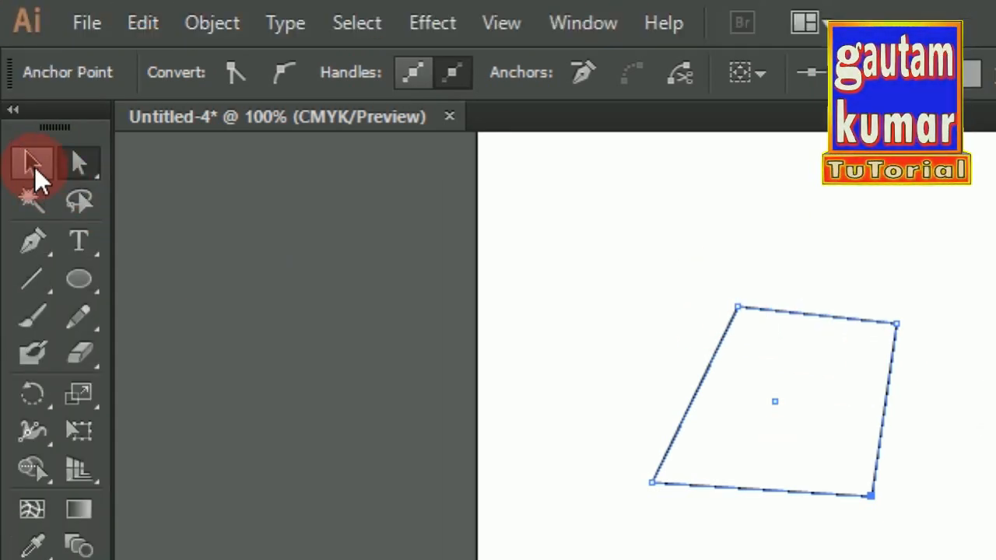
Scale up the whole quadrilateral from its upper-right and lower-left bounding-box corners with the Selection Tool
{"action": "left_click", "coordinate": [33, 164]}
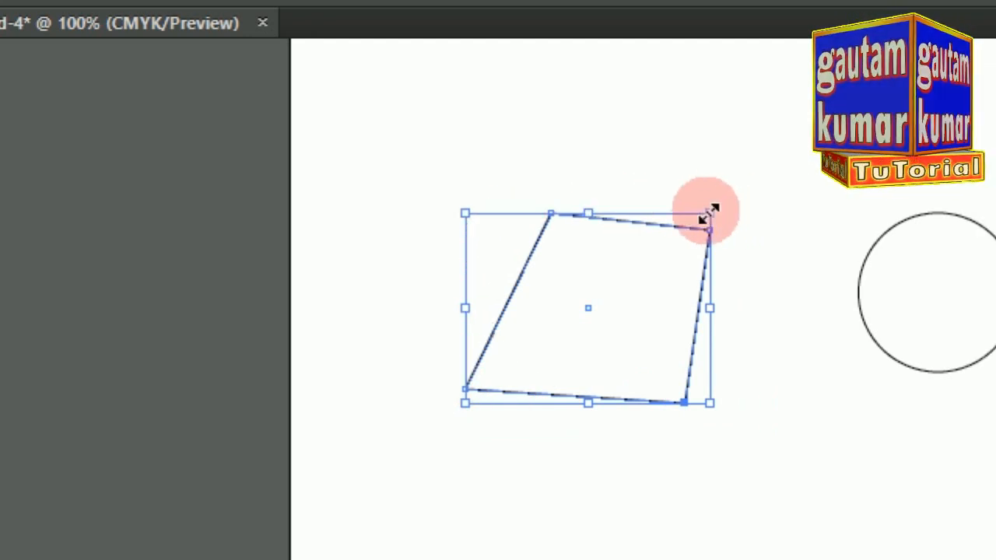
{"action": "left_click_drag", "start_coordinate": [710, 213], "coordinate": [769, 157]}
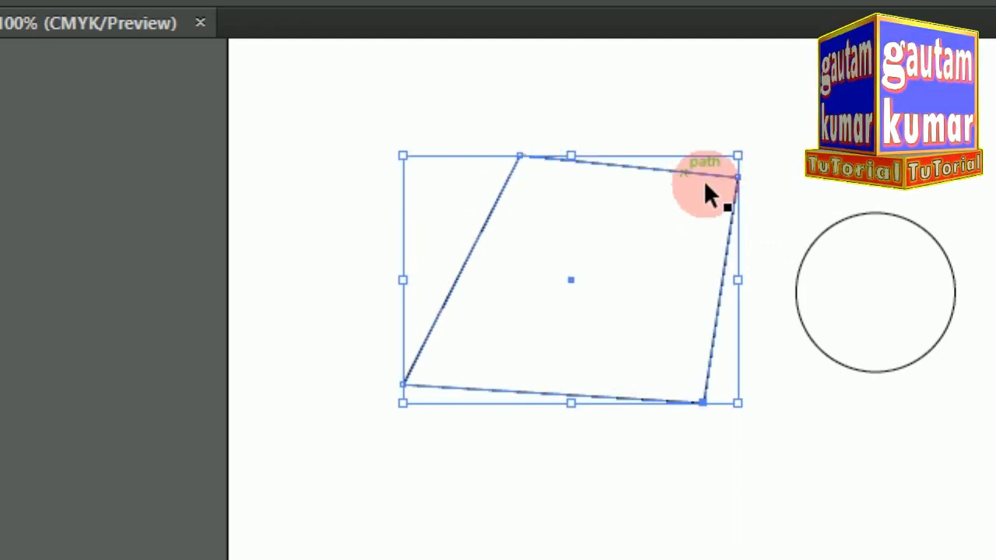
{"action": "left_click_drag", "start_coordinate": [403, 405], "coordinate": [333, 450]}
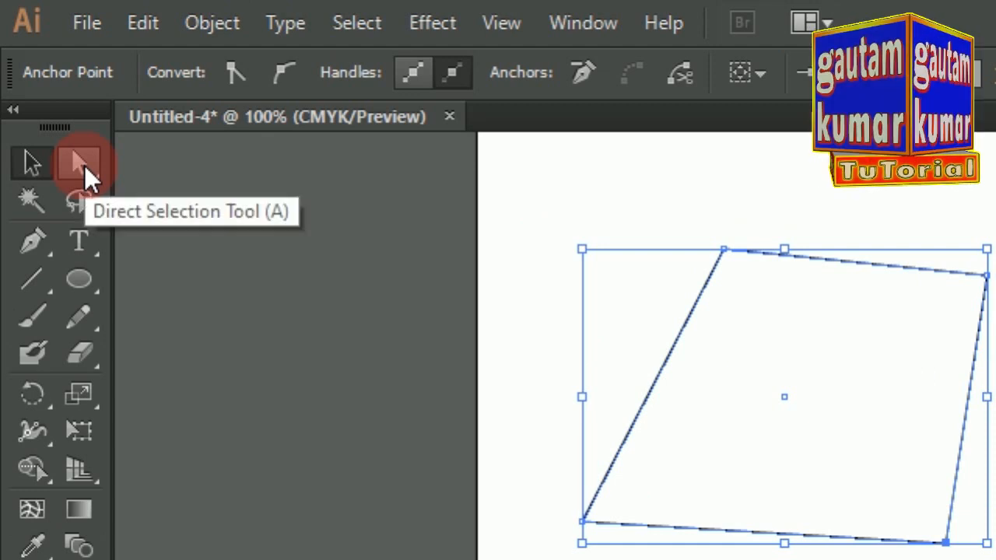
With the Direct Selection Tool, move the quadrilateral's upper-left anchor left and its upper-right and lower-right anchors inward
{"action": "left_click", "coordinate": [84, 165]}
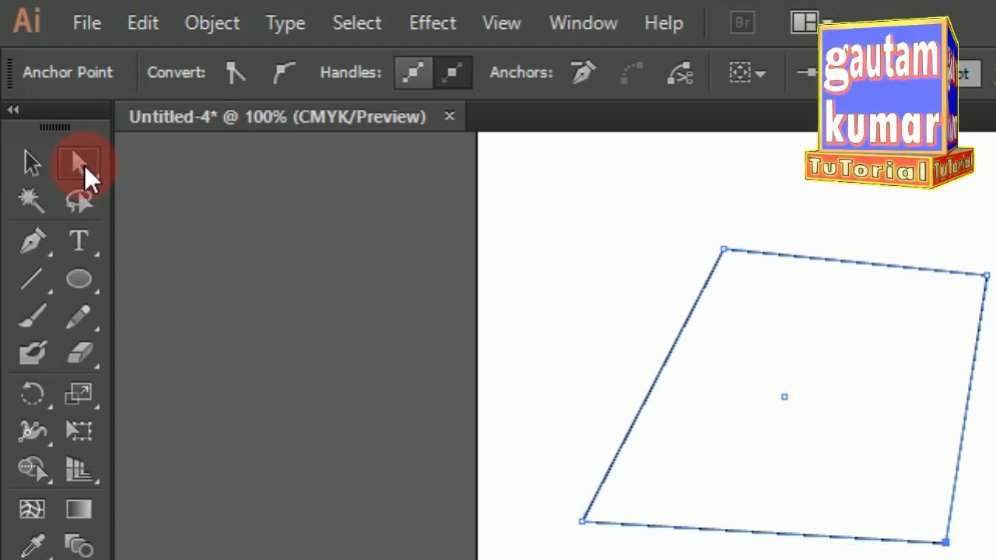
{"action": "left_click", "coordinate": [762, 256]}
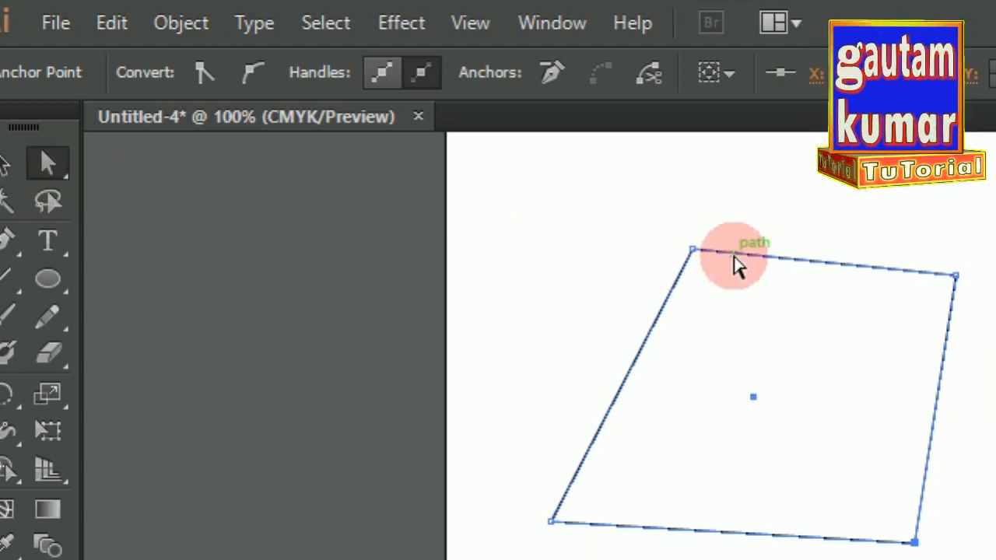
{"action": "left_click", "coordinate": [734, 256]}
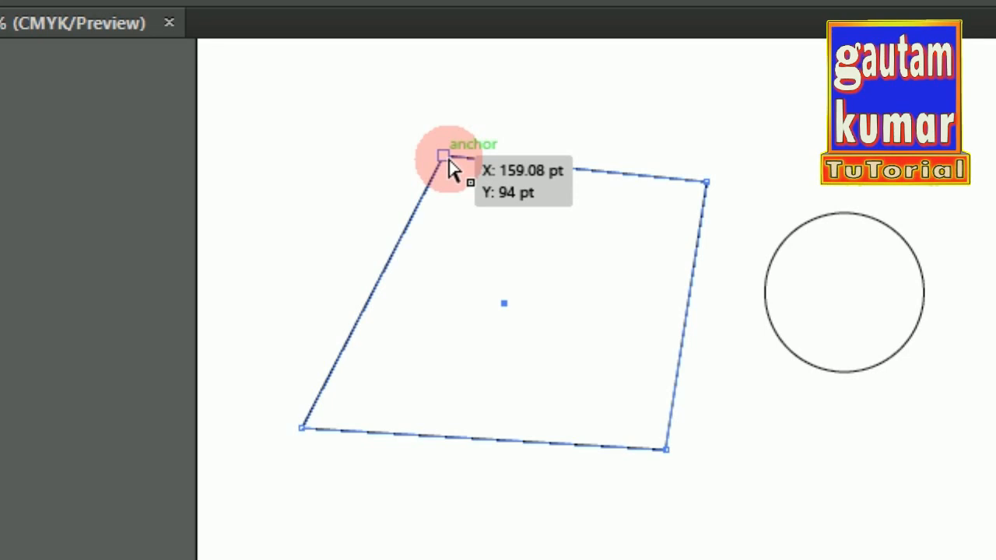
{"action": "left_click_drag", "start_coordinate": [441, 159], "coordinate": [362, 156]}
{"action": "left_click_drag", "start_coordinate": [704, 184], "coordinate": [561, 233]}
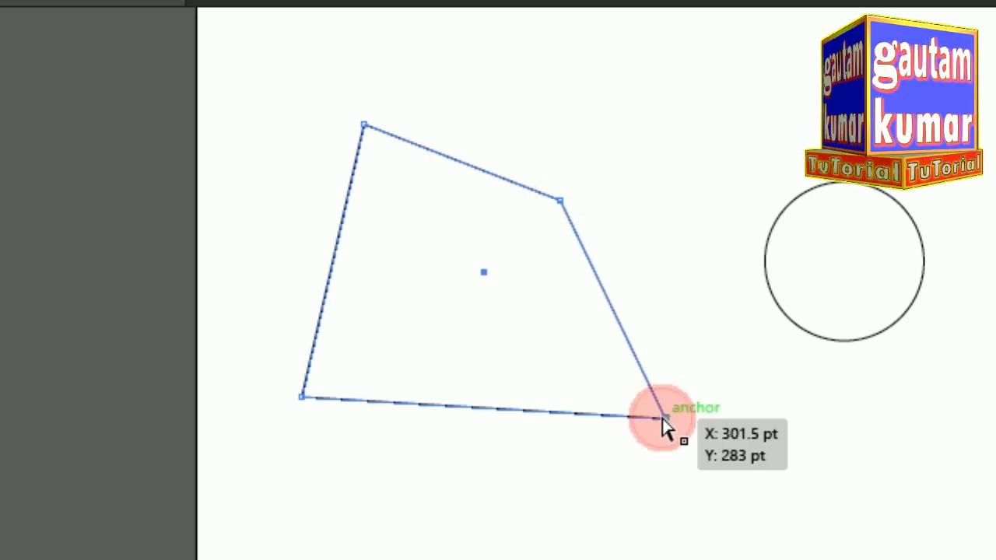
{"action": "left_click_drag", "start_coordinate": [663, 420], "coordinate": [524, 357]}
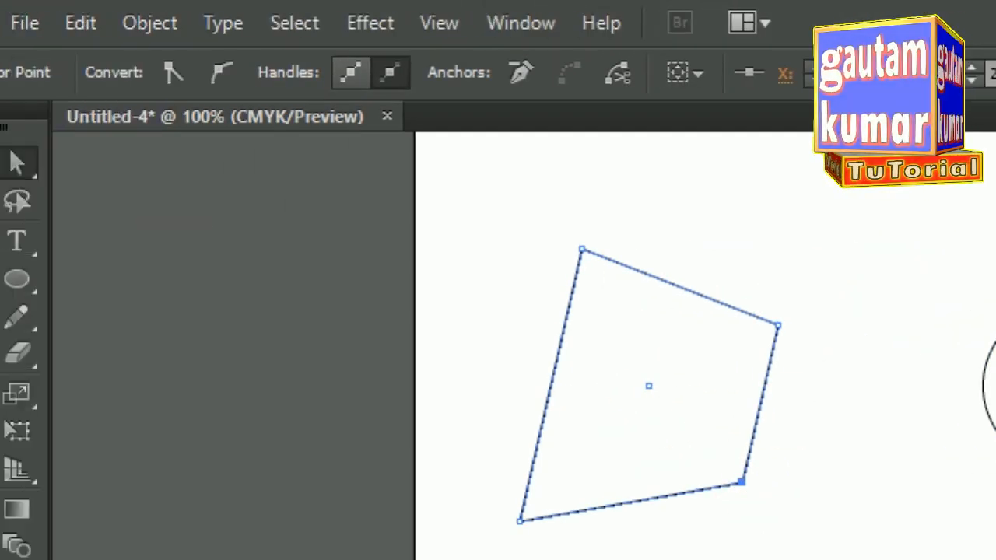
Enlarge the reshaped quadrilateral as a whole from its upper-right bounding-box corner with the Selection Tool
{"action": "left_click", "coordinate": [34, 162]}
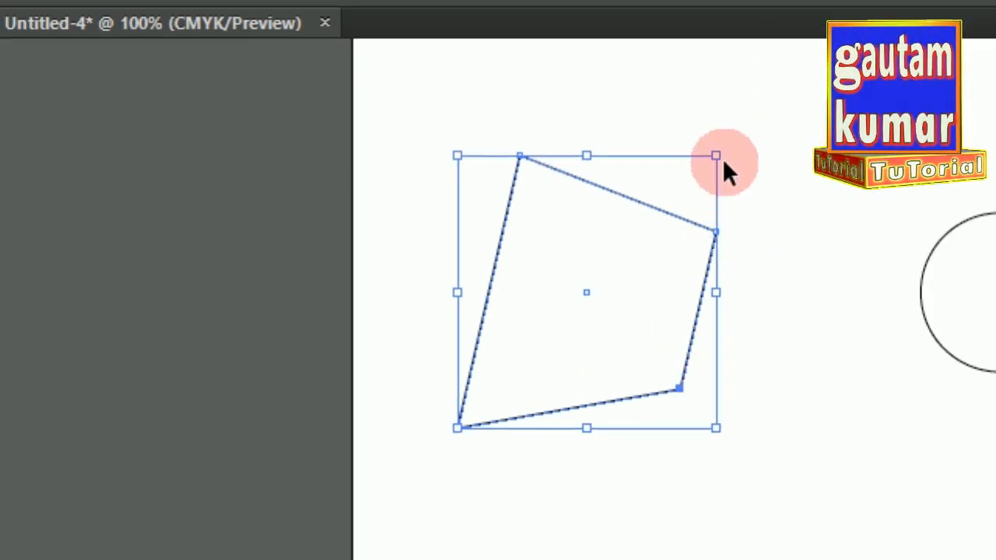
{"action": "left_click_drag", "start_coordinate": [716, 158], "coordinate": [781, 140]}
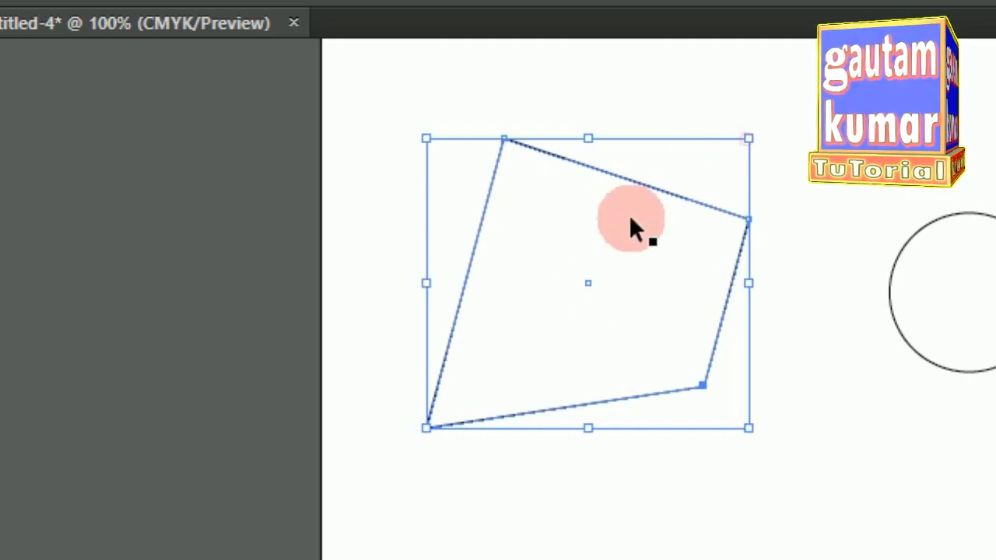
Enlarge the quadrilateral from its lower-left bounding-box corner and rotate it counterclockwise with the Selection Tool
{"action": "left_click_drag", "start_coordinate": [427, 427], "coordinate": [413, 470]}
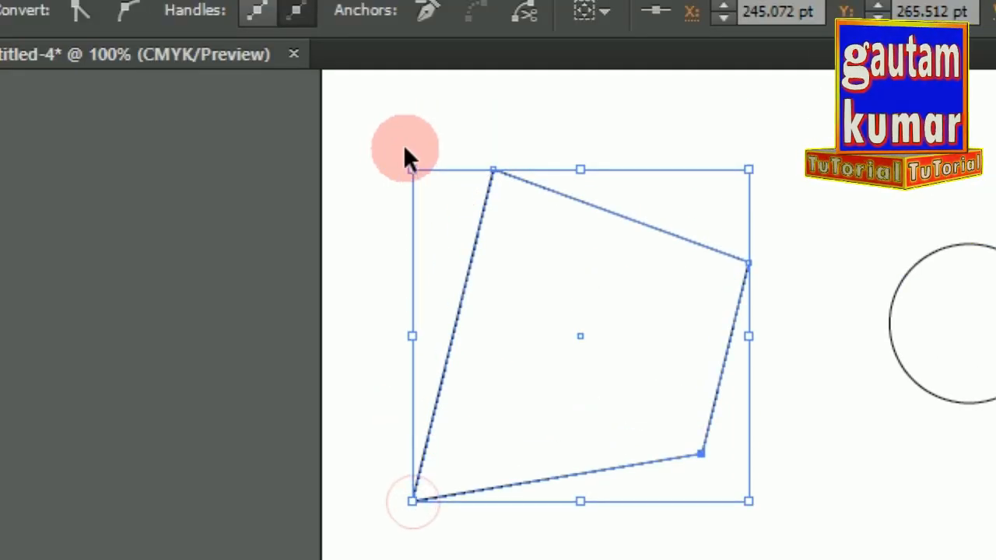
{"action": "left_click_drag", "start_coordinate": [400, 130], "coordinate": [369, 233]}
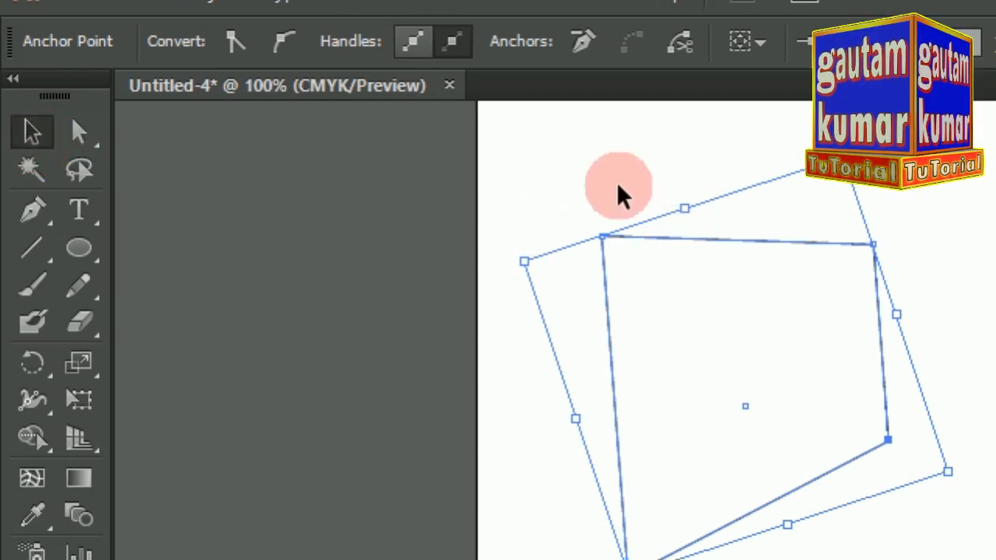
Select the quadrilateral and the circle together with a marquee, and clear the selection
{"action": "left_click_drag", "start_coordinate": [512, 147], "coordinate": [995, 559]}
{"action": "left_click_drag", "start_coordinate": [958, 397], "coordinate": [958, 399]}
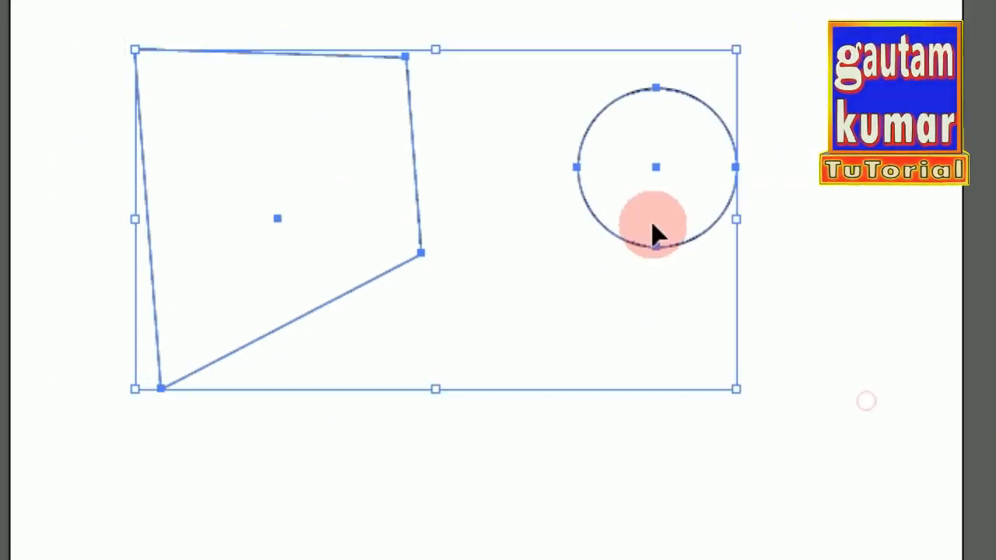
{"action": "left_click", "coordinate": [613, 403]}
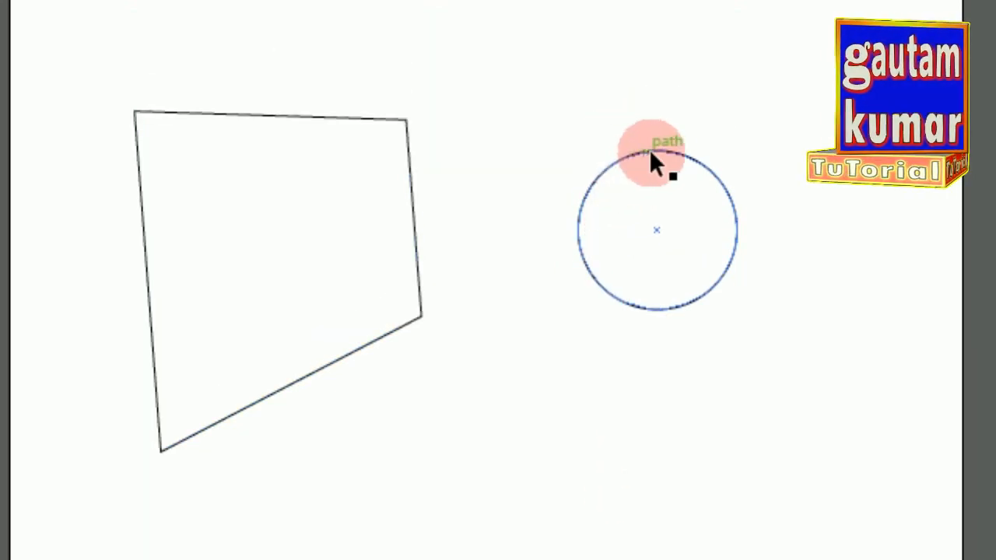
With the Direct Selection Tool, lengthen the right direction handle of the circle's top anchor and move its top and bottom anchors downward
{"action": "left_click", "coordinate": [648, 155]}
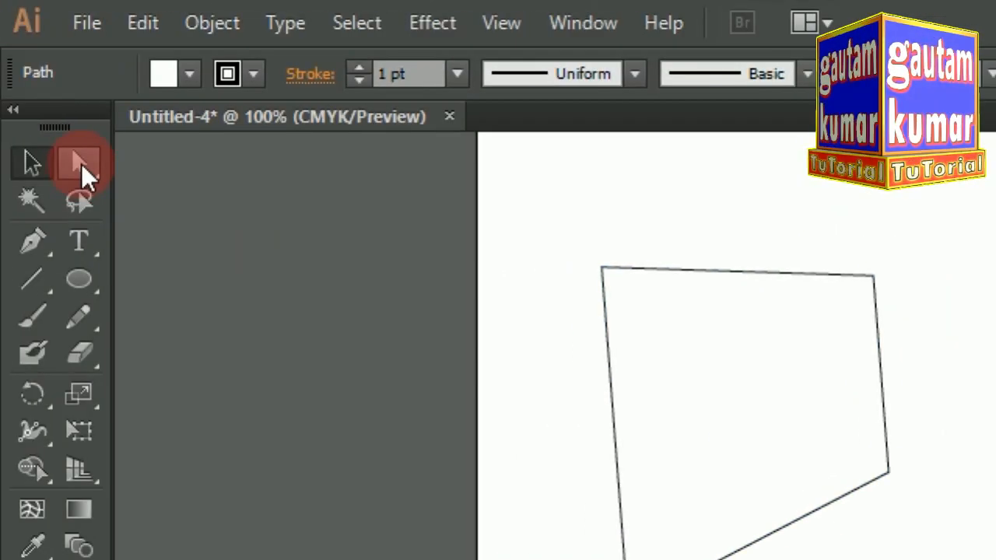
{"action": "left_click", "coordinate": [81, 165]}
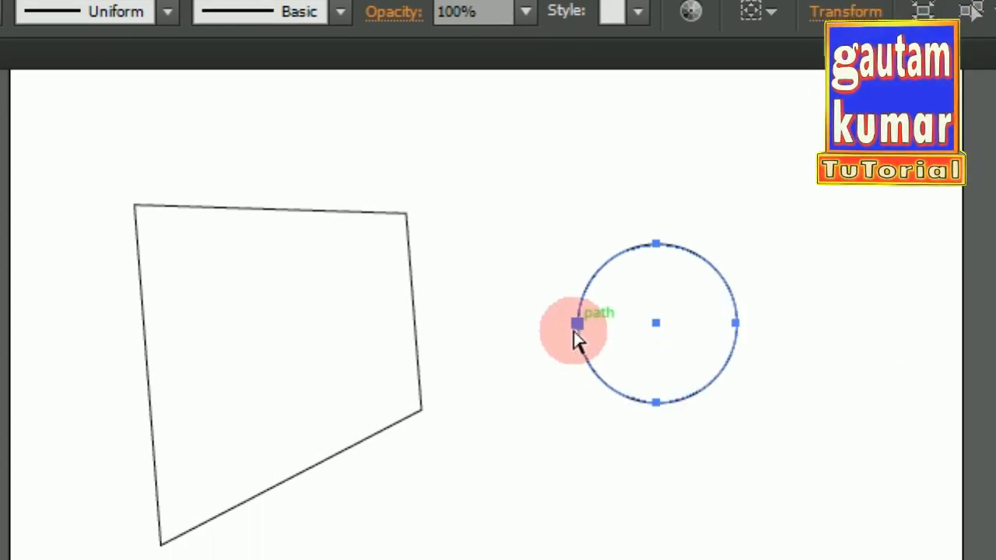
{"action": "left_click_drag", "start_coordinate": [655, 249], "coordinate": [800, 206]}
{"action": "left_click", "coordinate": [688, 159]}
{"action": "left_click_drag", "start_coordinate": [594, 207], "coordinate": [589, 306]}
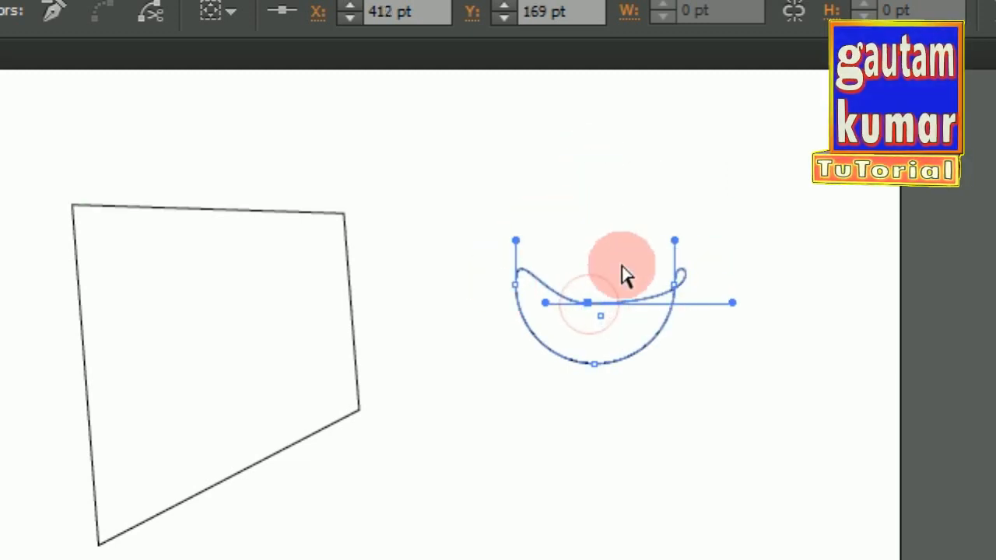
{"action": "left_click_drag", "start_coordinate": [595, 363], "coordinate": [585, 411]}
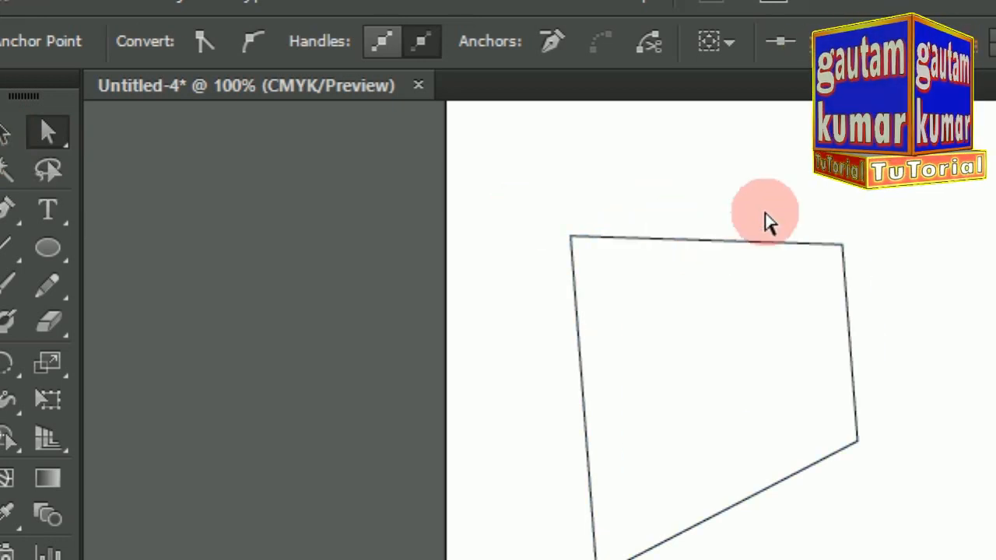
With the Selection Tool, enlarge the reshaped circle from its lower-right and lower-left bounding-box corners and rotate it slightly counterclockwise
{"action": "left_click", "coordinate": [732, 285]}
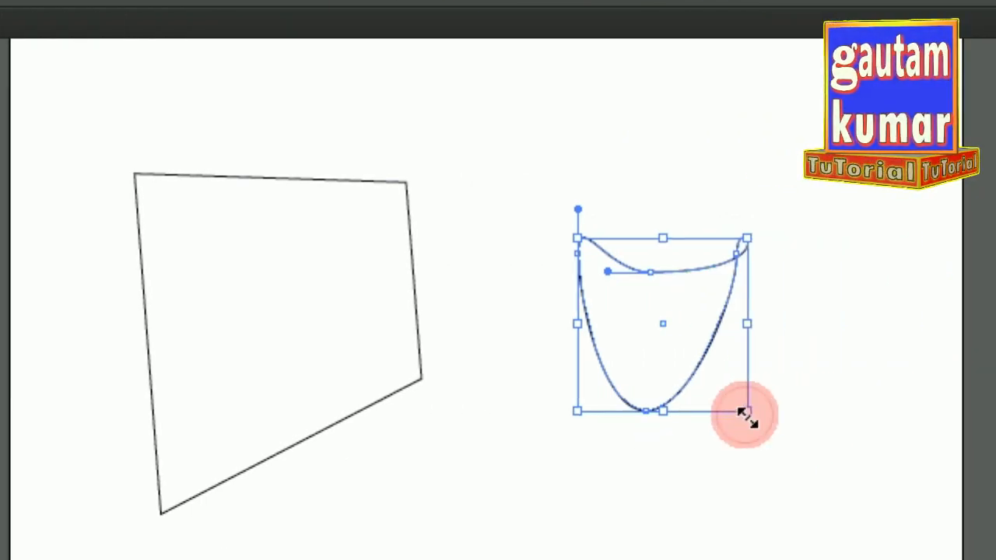
{"action": "left_click_drag", "start_coordinate": [745, 413], "coordinate": [806, 460]}
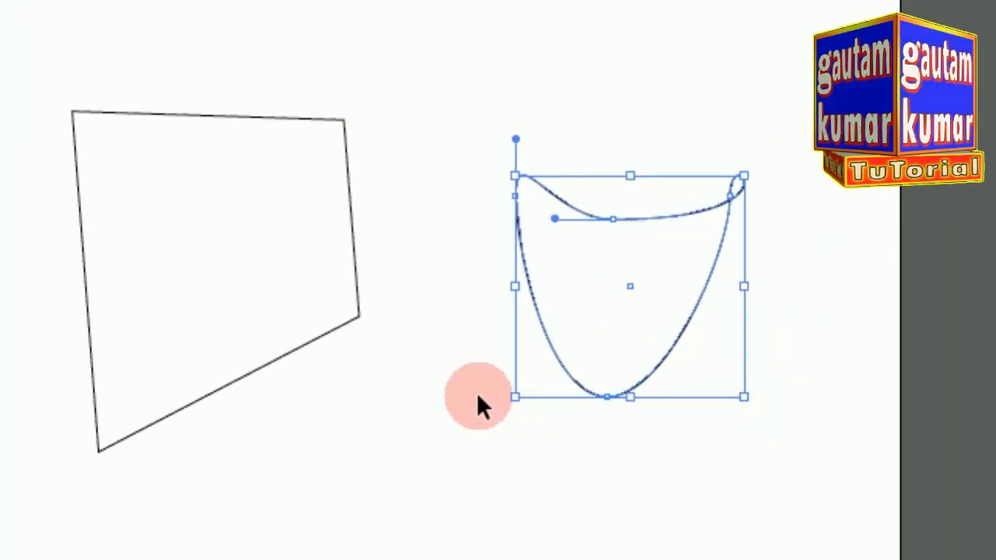
{"action": "left_click_drag", "start_coordinate": [513, 398], "coordinate": [451, 400]}
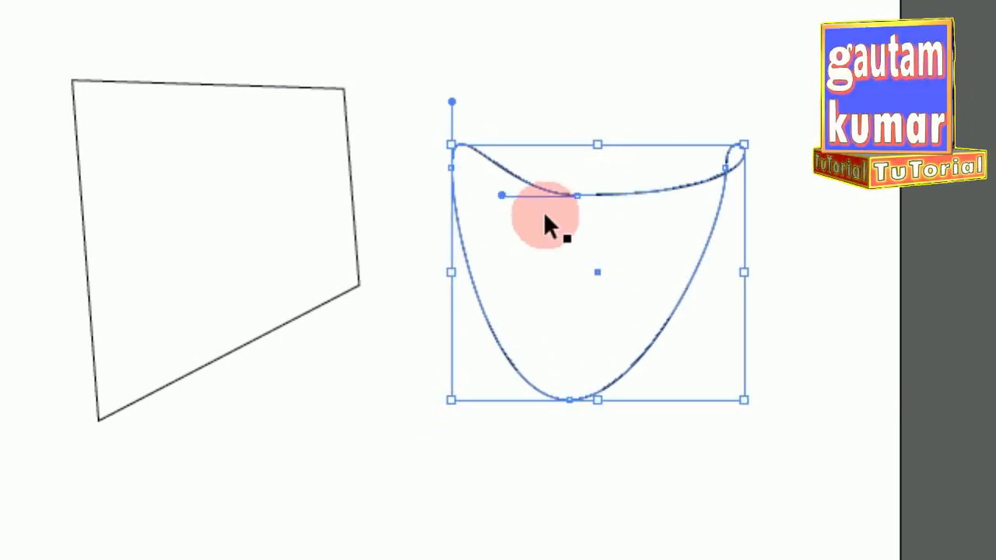
{"action": "left_click_drag", "start_coordinate": [726, 162], "coordinate": [698, 120]}
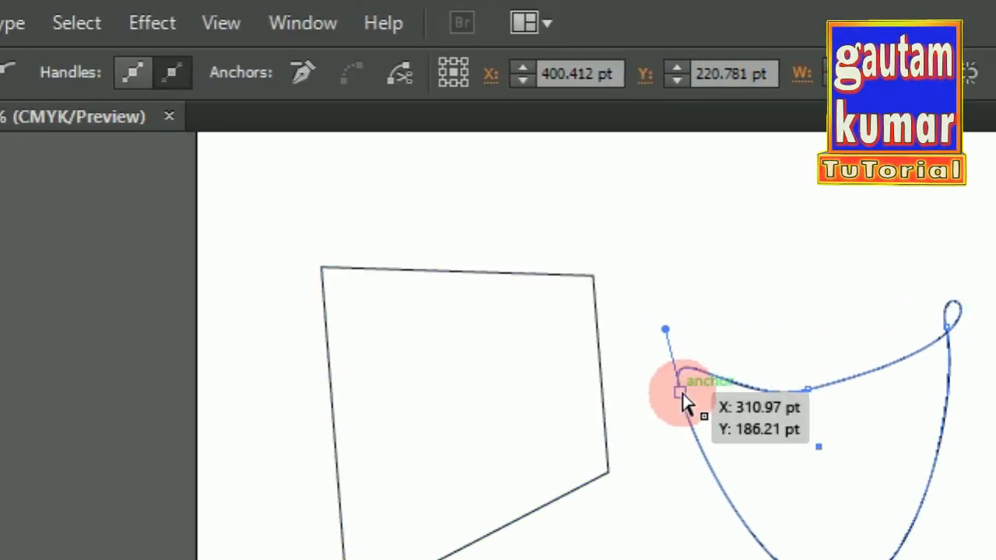
With the Direct Selection Tool, move the curved shape's upper-right anchor upward and swing its lower direction handle left to widen the loop
{"action": "left_click", "coordinate": [681, 393]}
{"action": "left_click", "coordinate": [724, 405]}
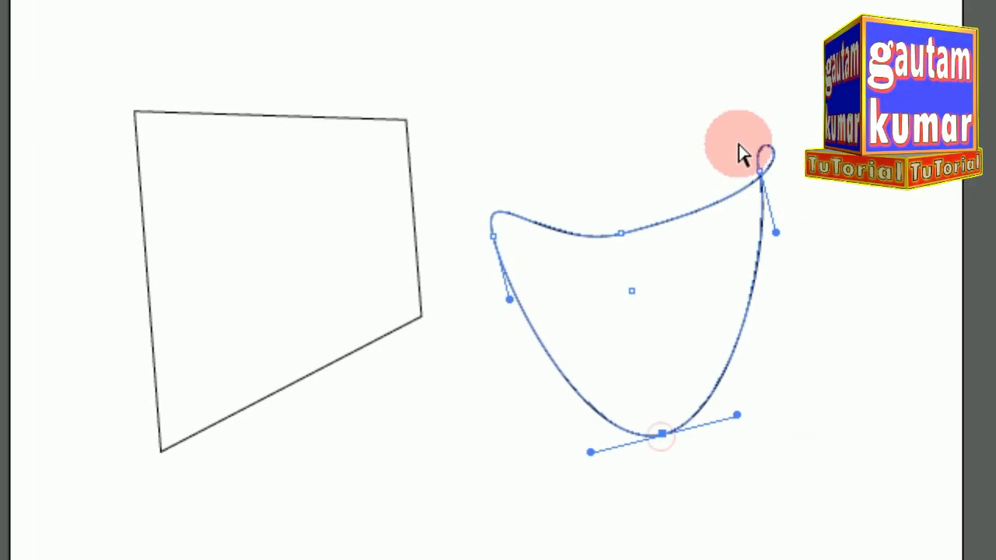
{"action": "left_click_drag", "start_coordinate": [734, 166], "coordinate": [724, 142]}
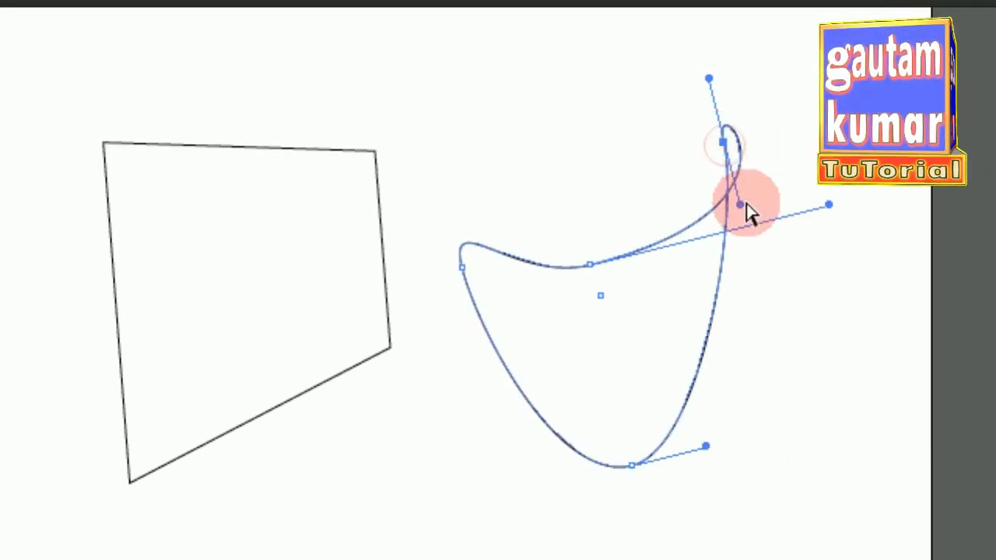
{"action": "left_click_drag", "start_coordinate": [742, 210], "coordinate": [638, 208]}
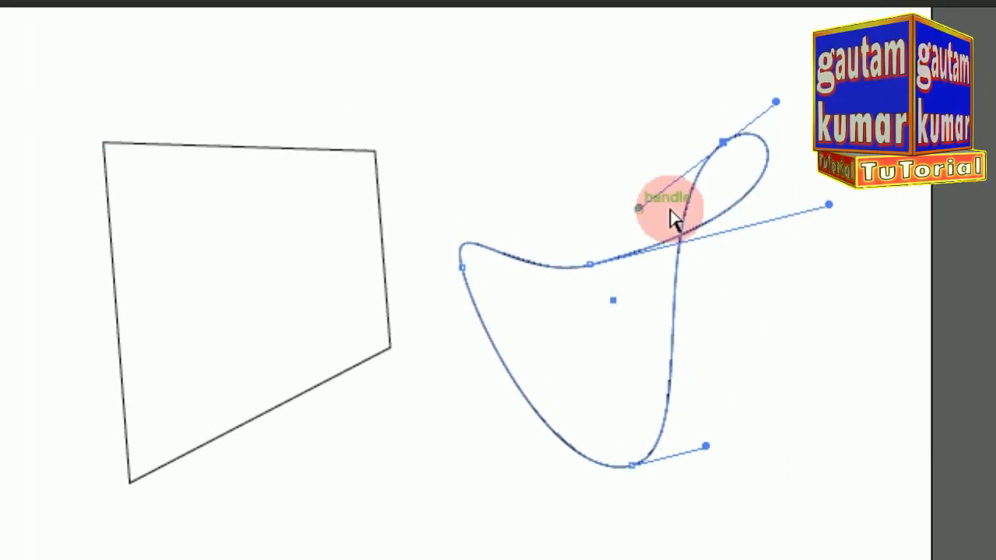